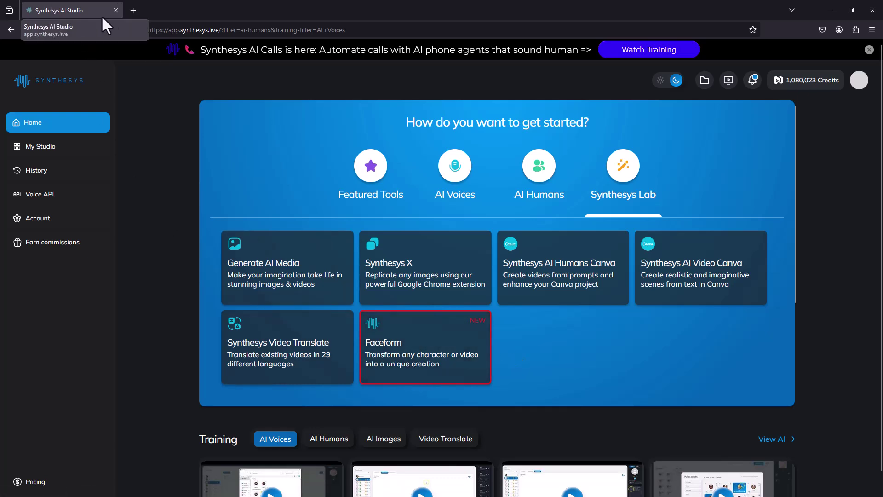
Step: Open Faceform and look through its Talking Avatar, Faceswap and Replicate Media modes before returning to Transform
click(399, 365)
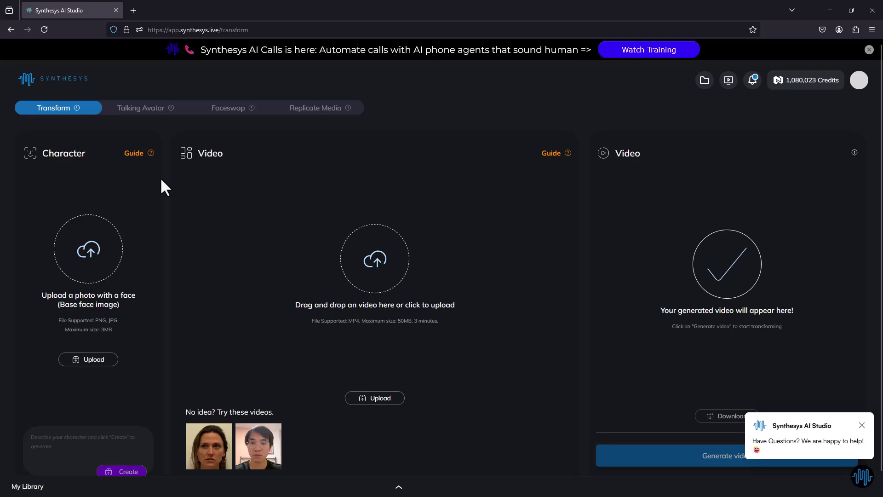
click(149, 115)
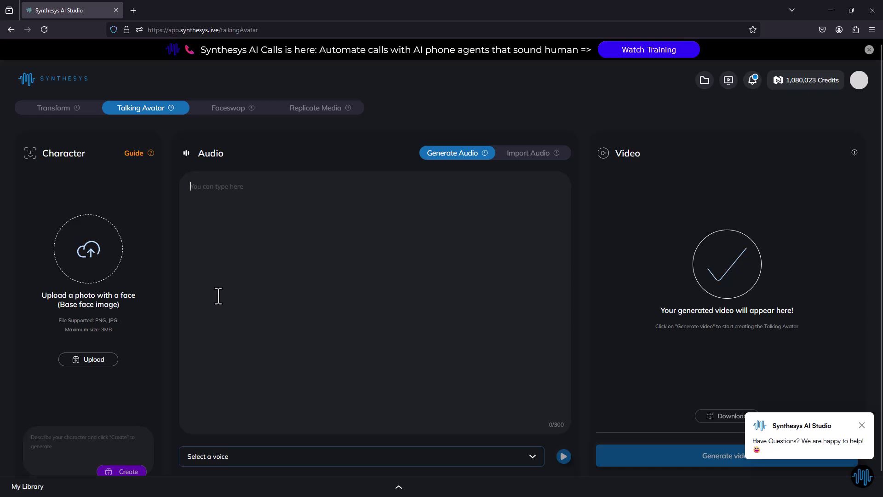
click(249, 115)
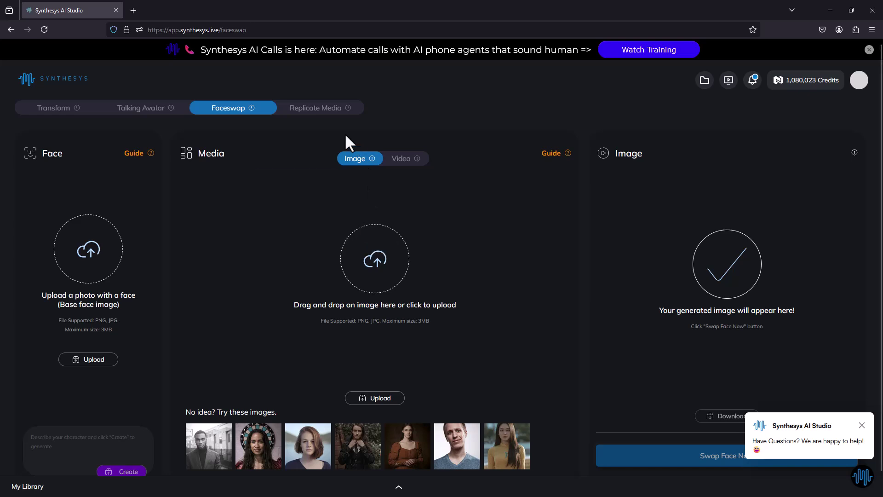
click(322, 109)
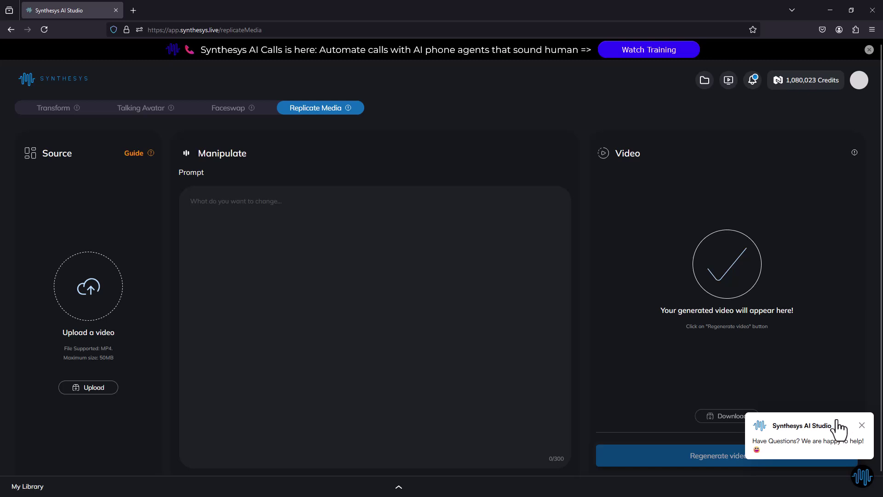
click(58, 109)
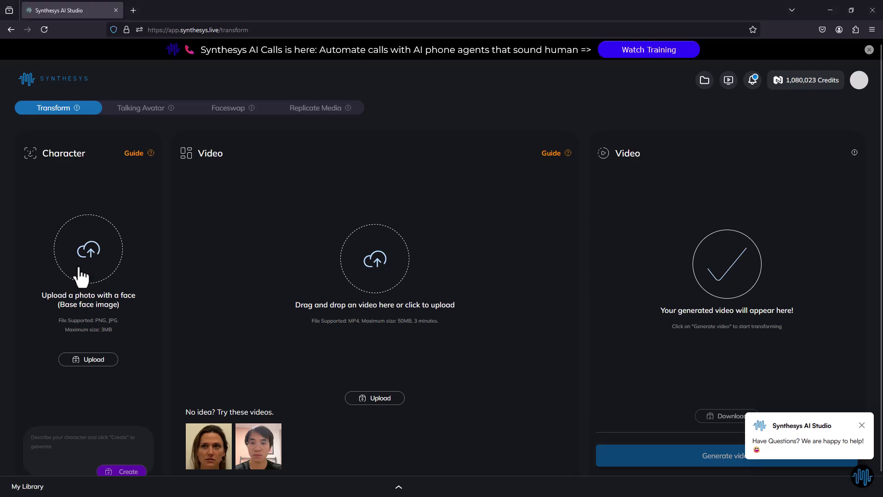
Step: Upload the portrait PNG from the Promotions\Faceformvid folder as the Transform character's base face image
click(229, 279)
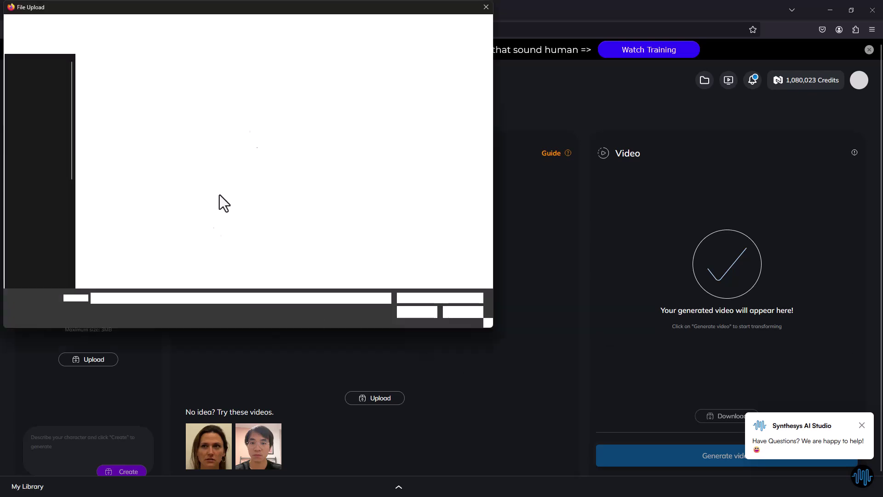
click(285, 27)
key(ctrl+v)
key(Return)
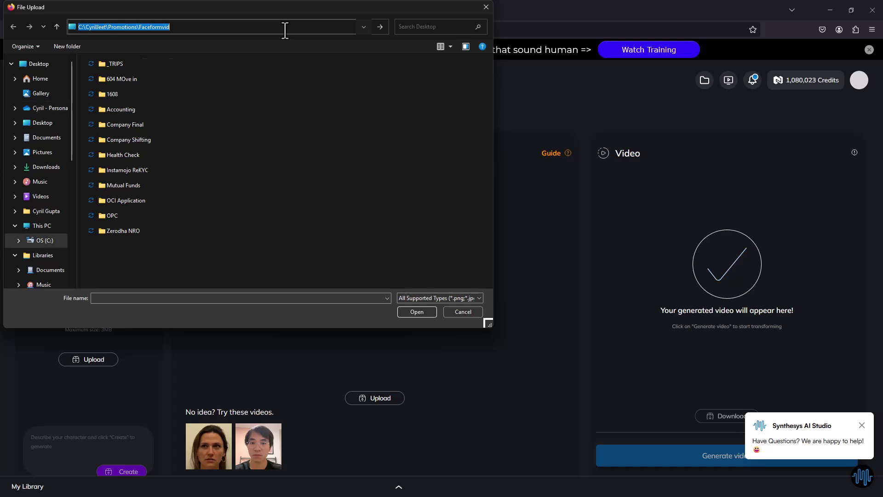
double_click(162, 82)
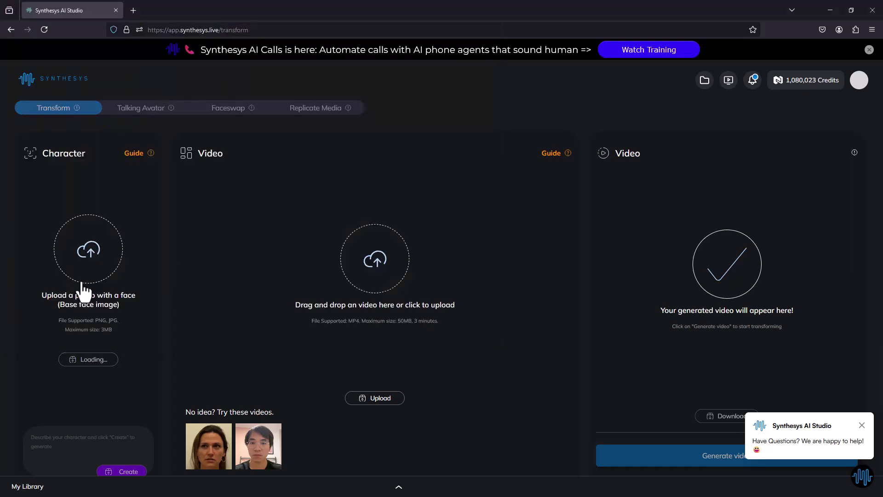
Step: Preview the MP4 clip stored in the Faceformvid folder and upload it as the Transform source video
click(381, 398)
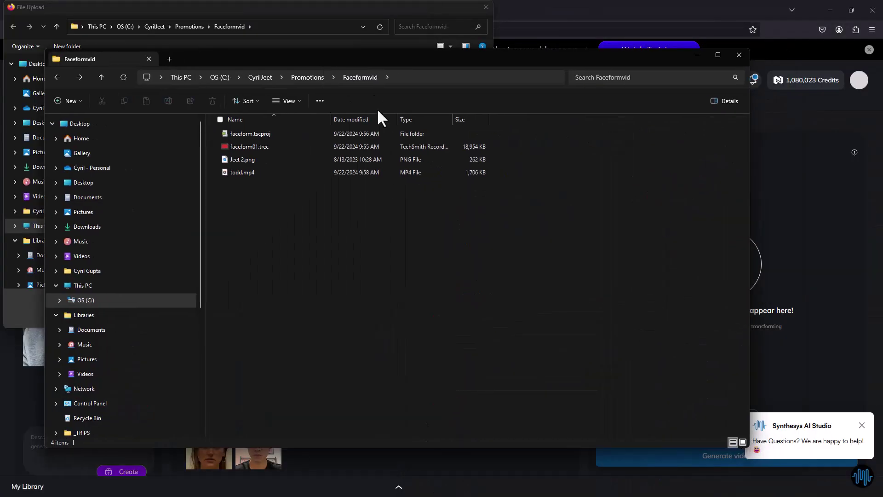
click(266, 173)
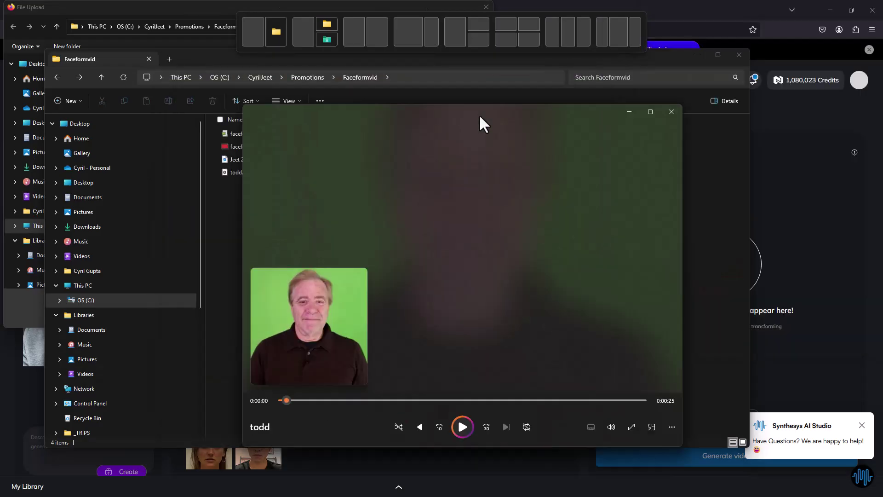
key(alt)
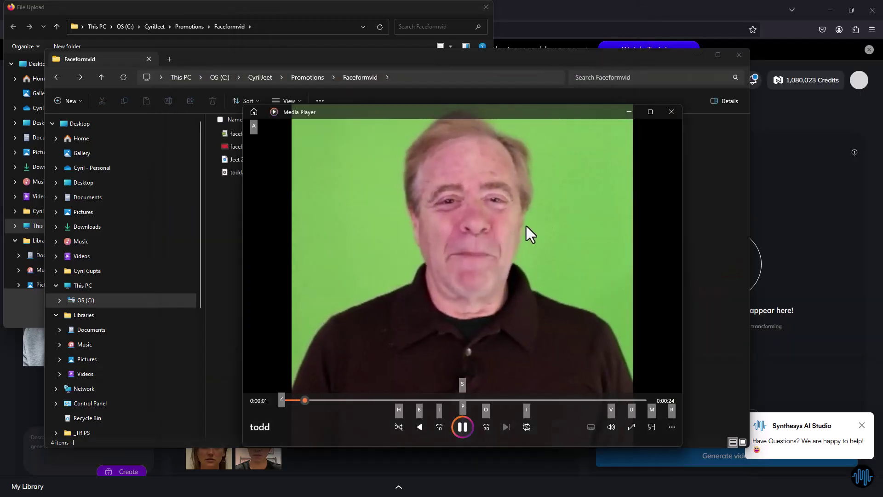
click(671, 112)
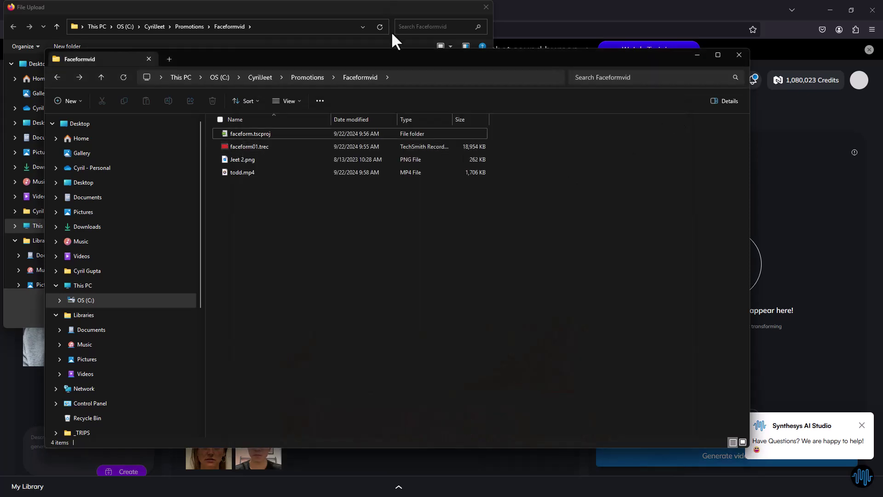
click(411, 58)
double_click(171, 90)
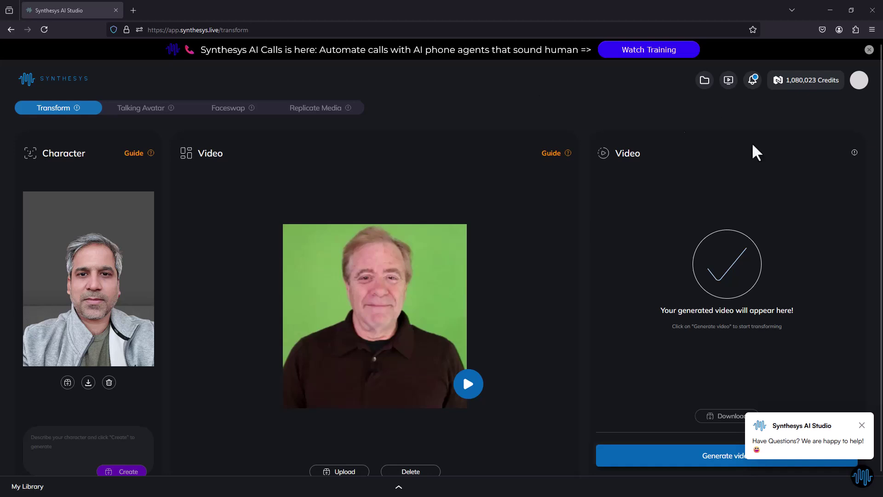
Step: Dismiss the support chat popup, generate the transformed video and play part of the result
click(861, 426)
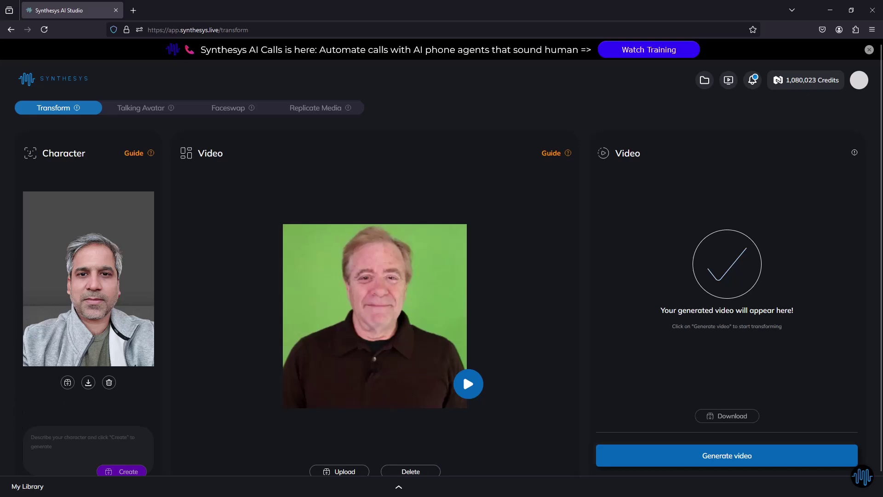
click(824, 456)
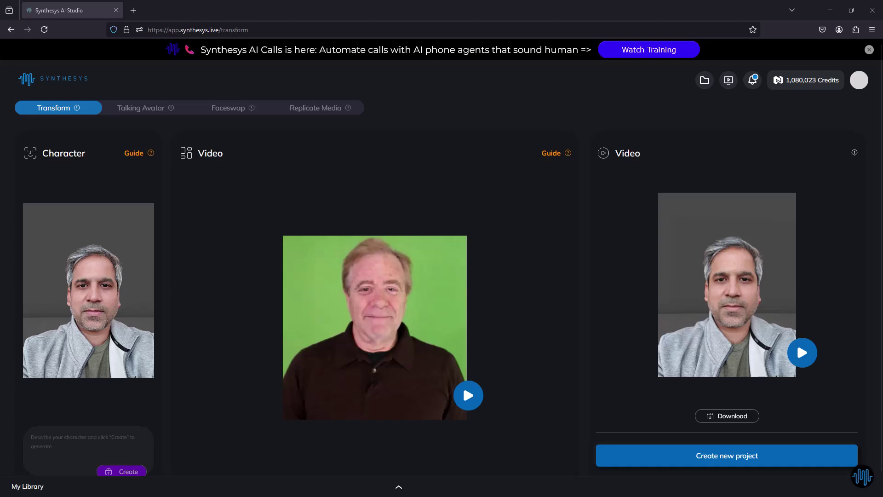
click(802, 356)
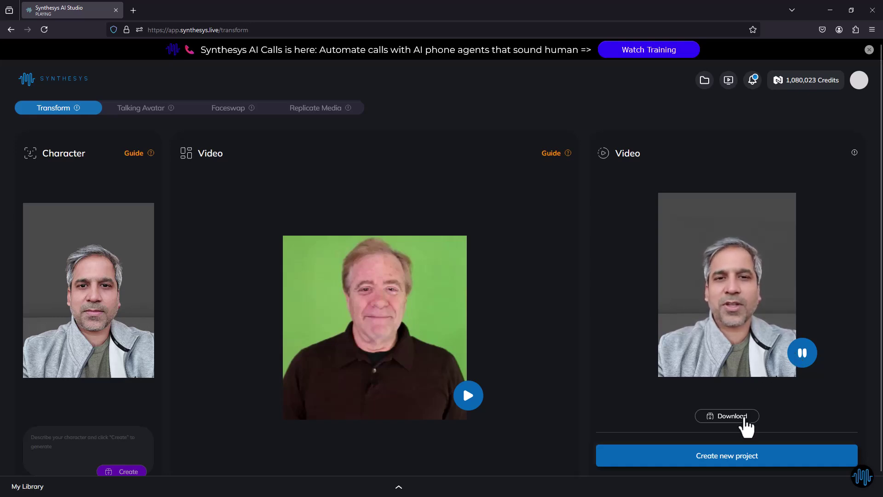
click(800, 355)
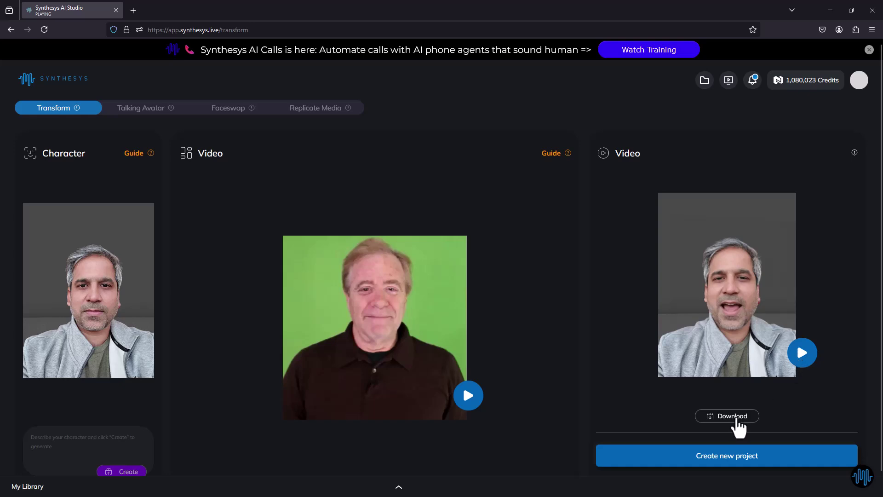
Step: Download the generated video and play it in Media Player from the Downloads folder
click(734, 420)
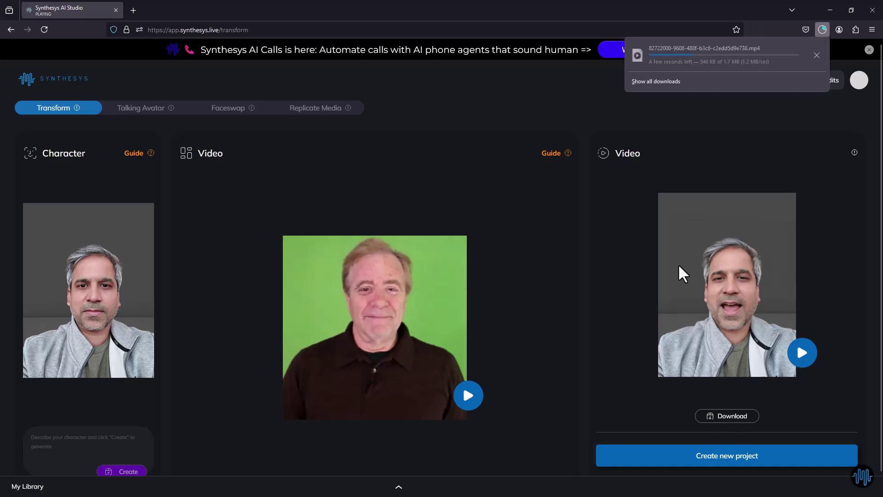
click(817, 54)
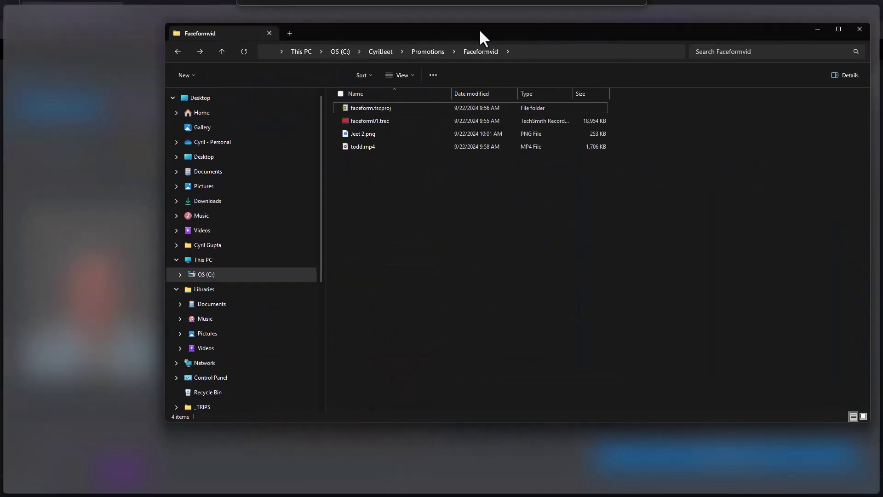
drag(479, 29, 477, 63)
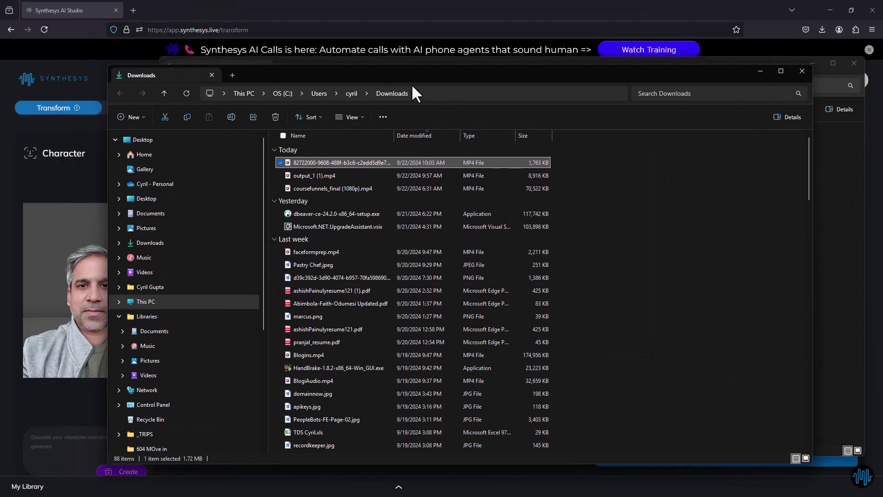
key(shift+Down)
key(shift+Down)
key(Return)
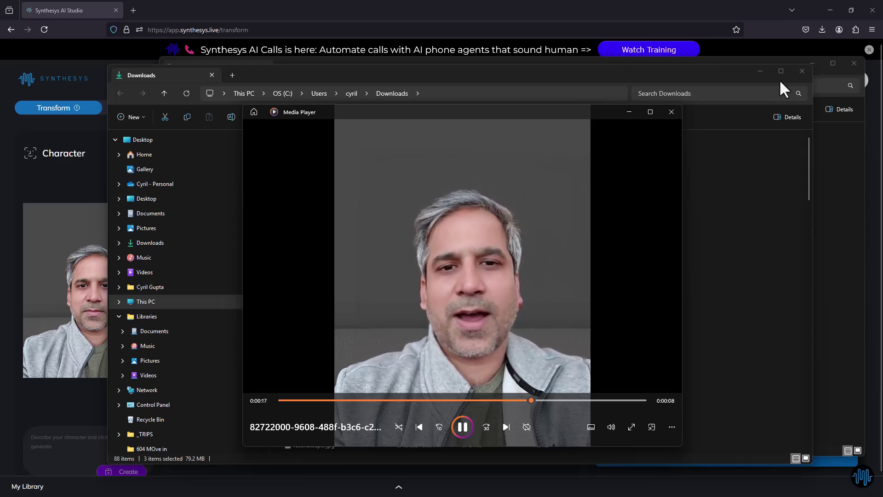
Step: Close Media Player and both the Downloads and Faceformvid folder windows
click(795, 68)
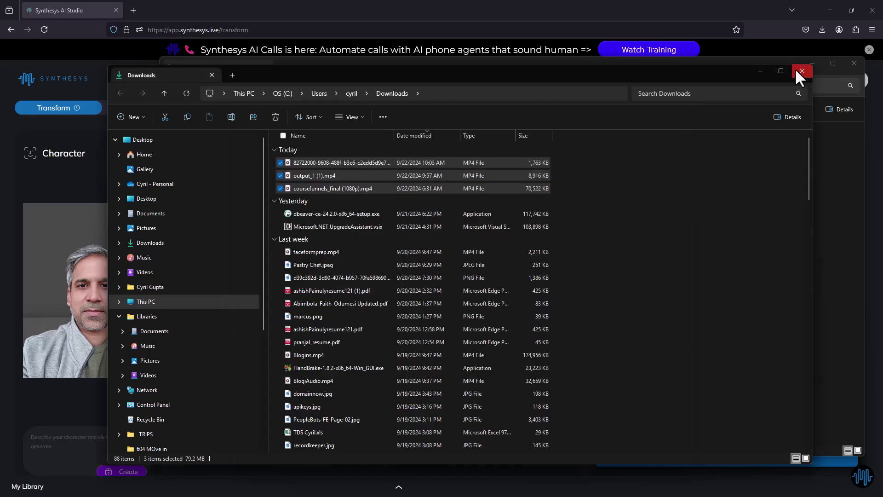
click(460, 433)
click(671, 112)
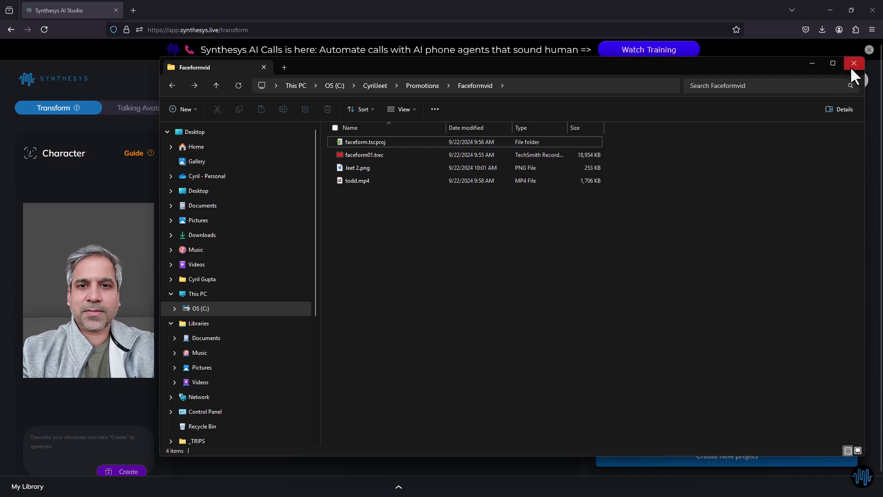
click(854, 63)
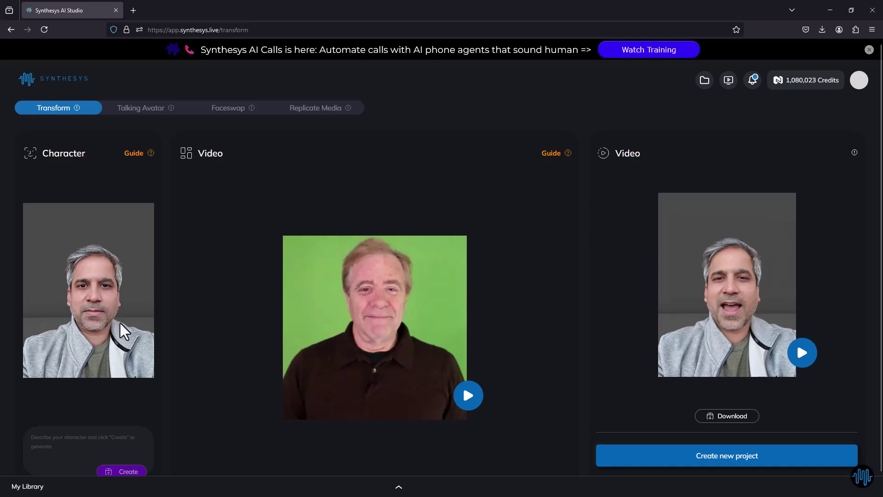
Step: Look over the past projects in My Library and briefly play the uploaded source video
mouse_move(251, 462)
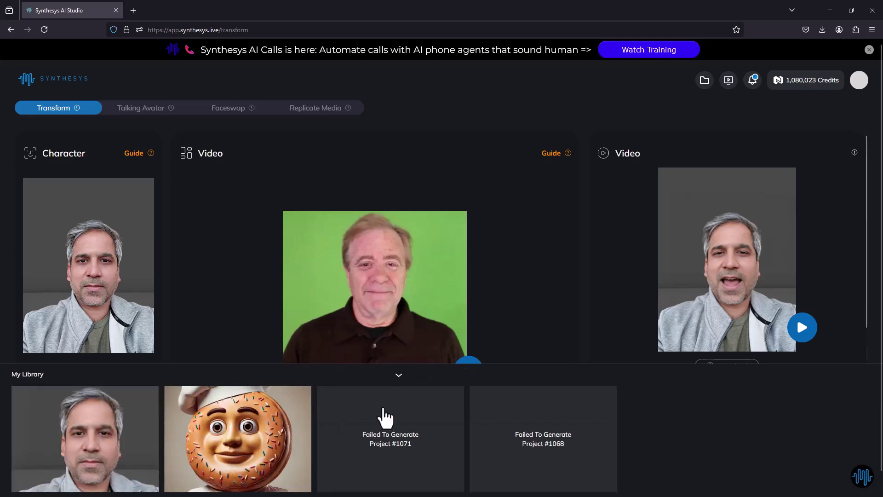
click(398, 375)
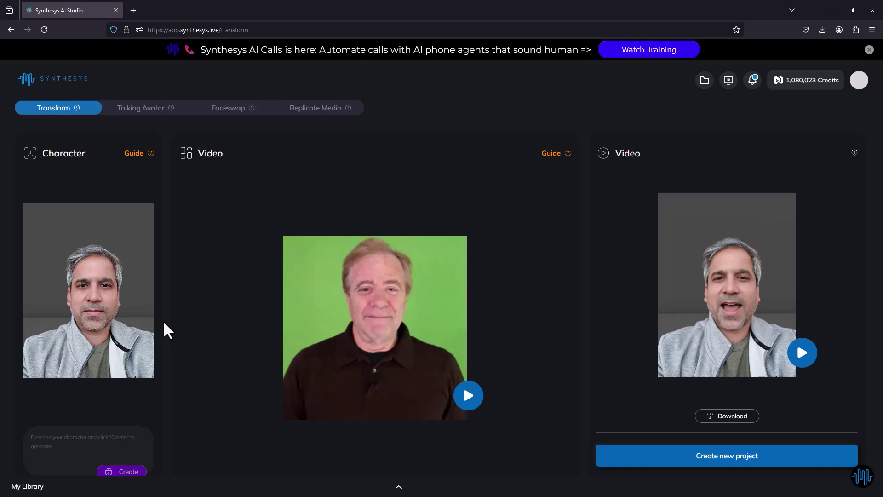
click(463, 402)
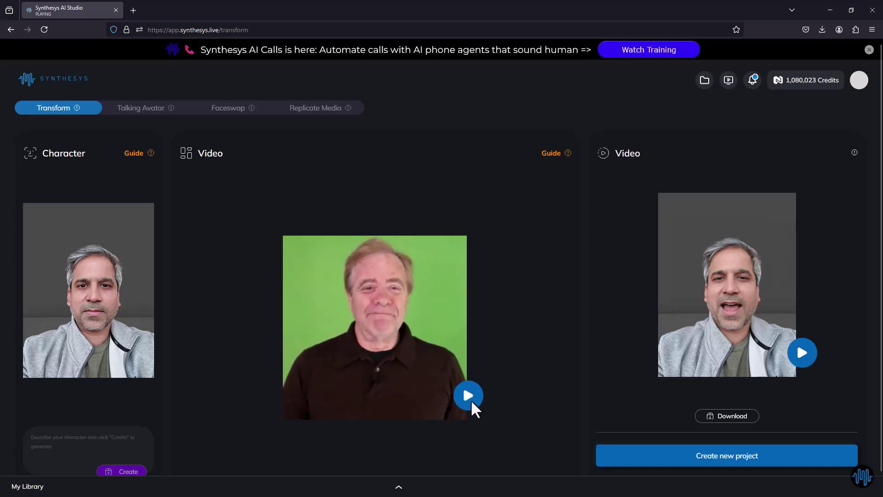
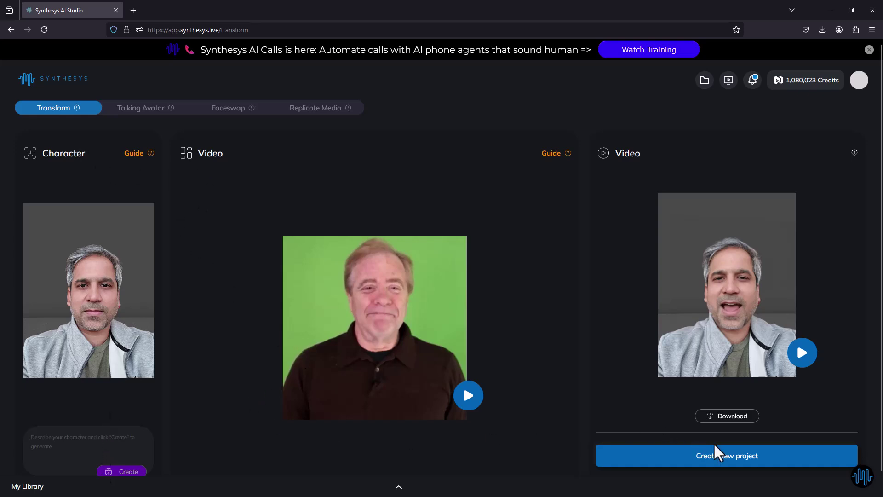
Step: Create a new Transform project and upload the doughnut pastry chef image from Downloads as its character
click(799, 462)
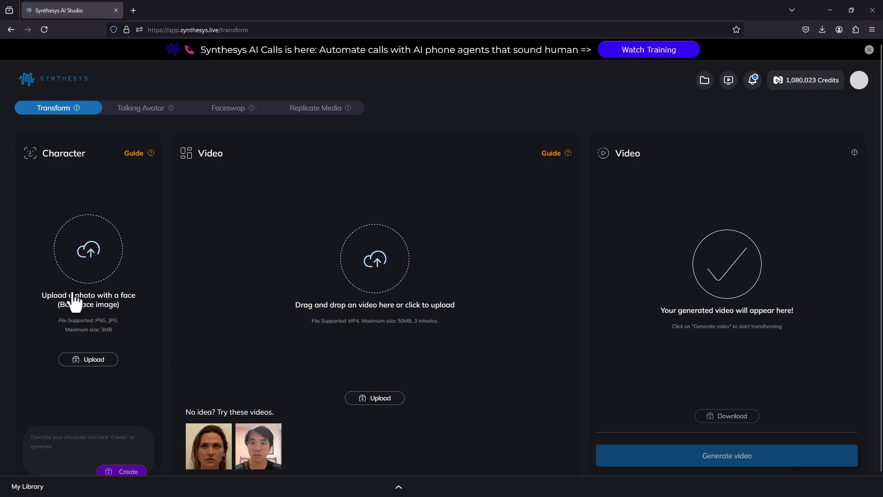
click(87, 364)
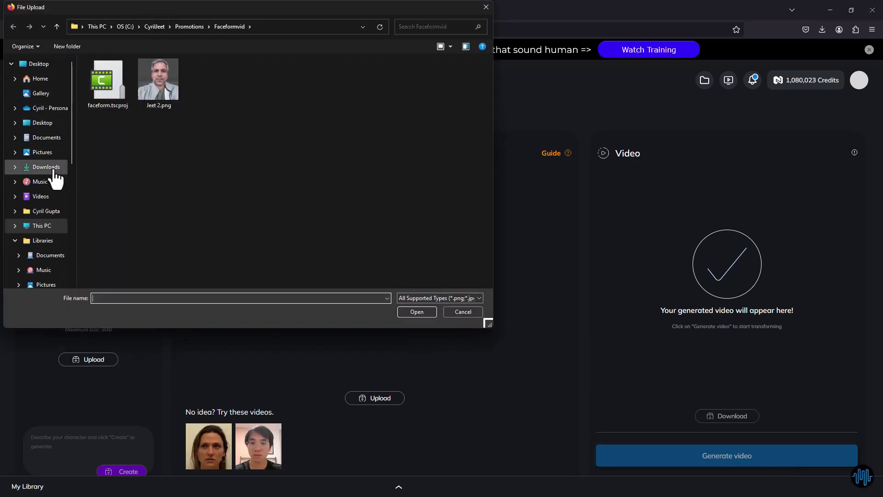
click(53, 170)
double_click(117, 93)
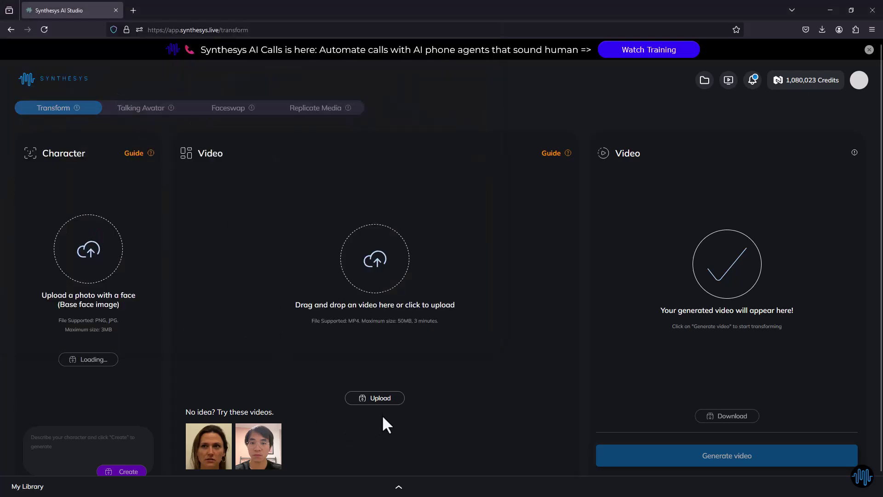
Step: Upload the green-screen MP4 clip from the C: drive's Promotions\Faceformvid folder as the new project's source video
click(382, 398)
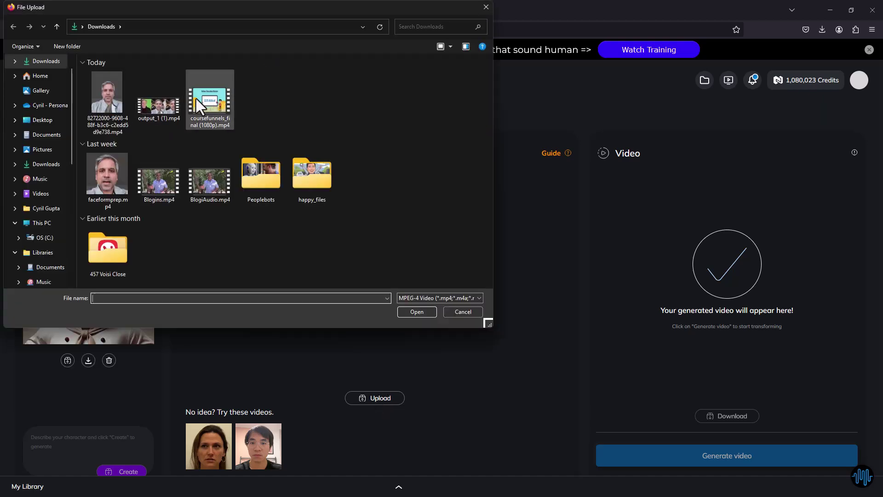
click(46, 238)
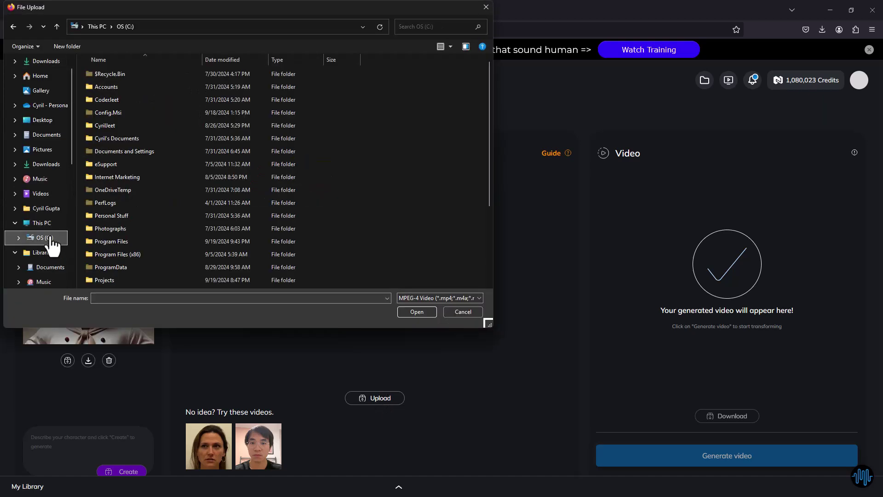
double_click(104, 128)
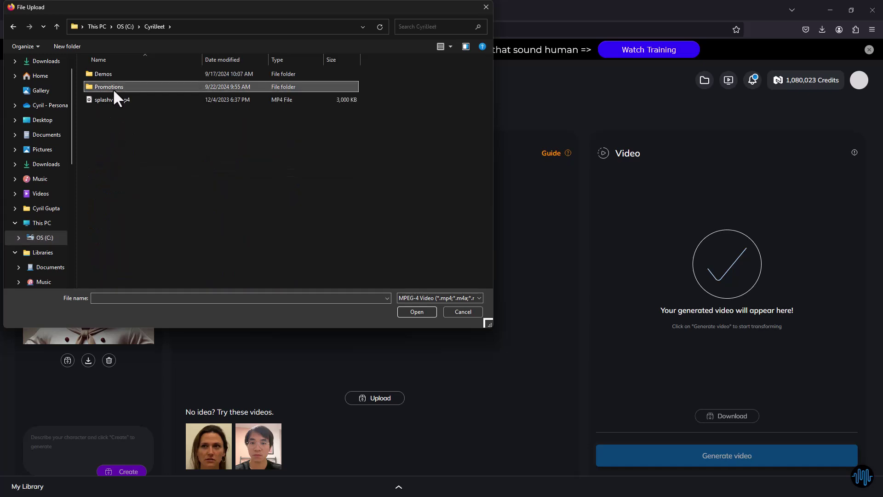
double_click(112, 88)
double_click(112, 73)
double_click(148, 74)
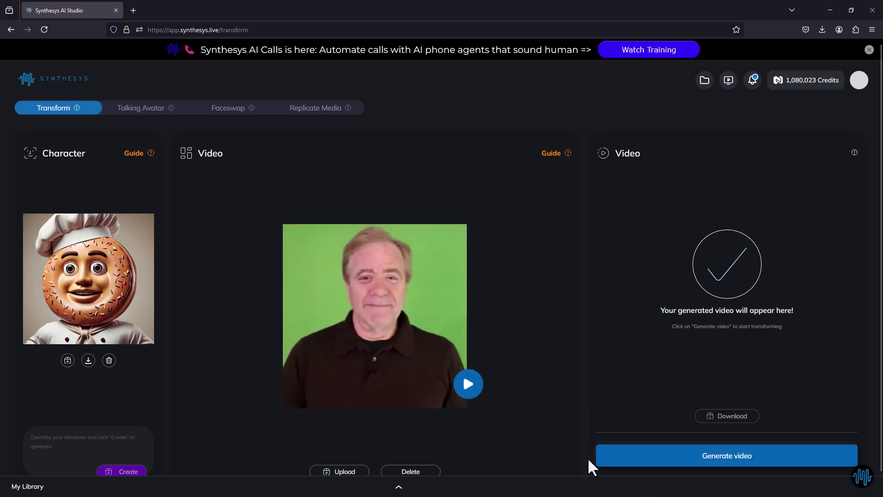
Step: Generate the transformed video of the doughnut chef and play part of the result
click(737, 455)
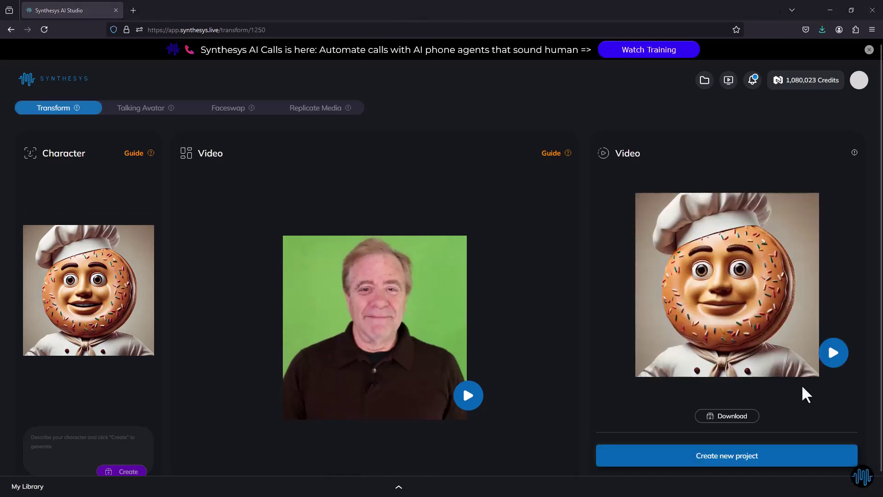
click(835, 352)
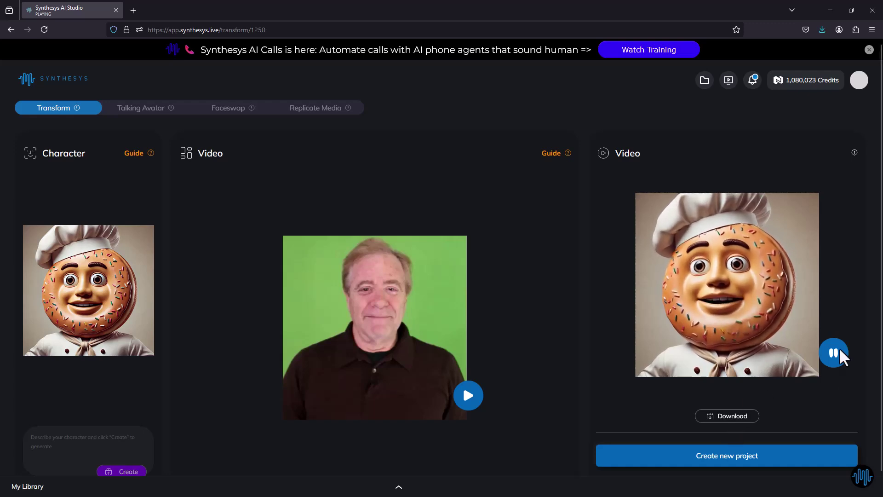
click(839, 349)
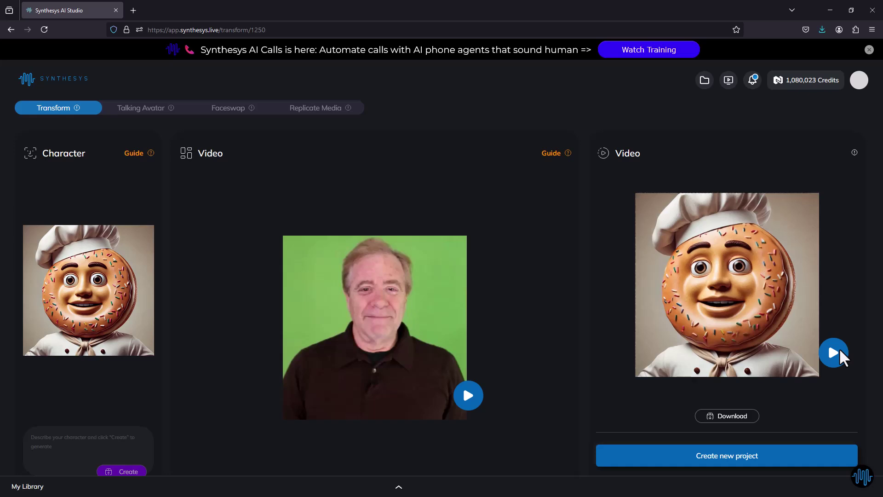
Step: Switch to Talking Avatar mode and upload the grey-haired man's portrait photo as the character
click(99, 437)
click(143, 110)
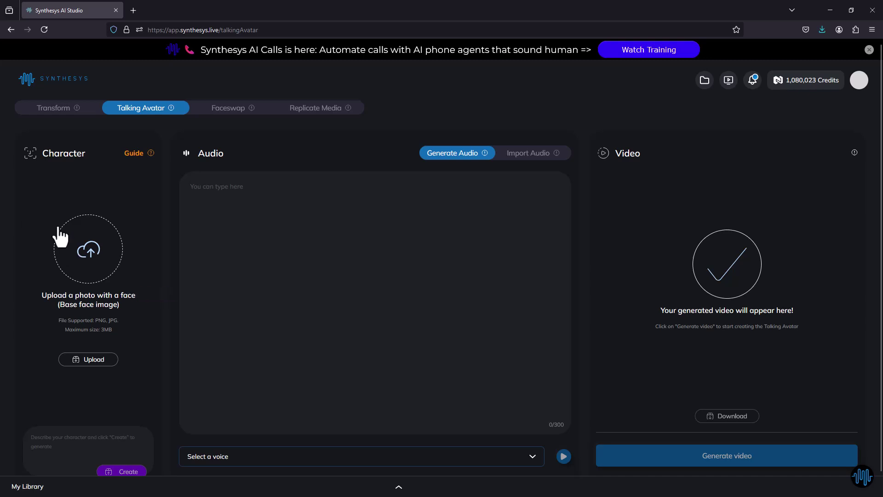
click(94, 252)
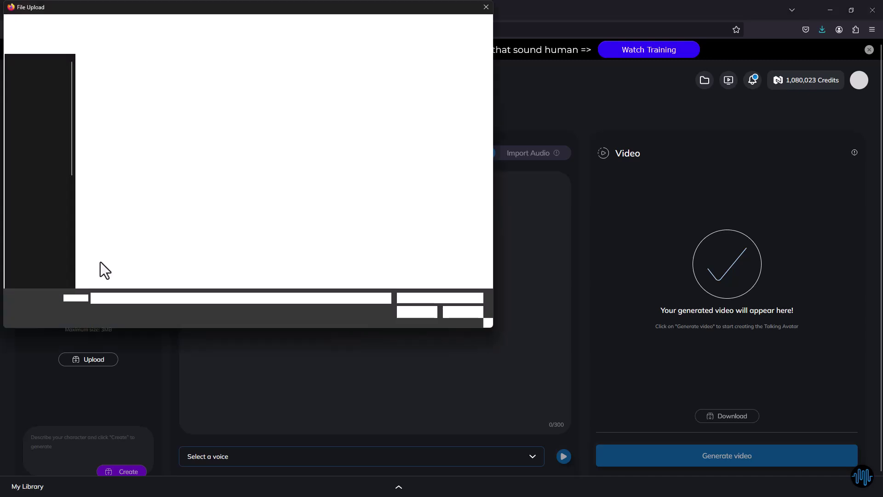
click(137, 79)
double_click(138, 78)
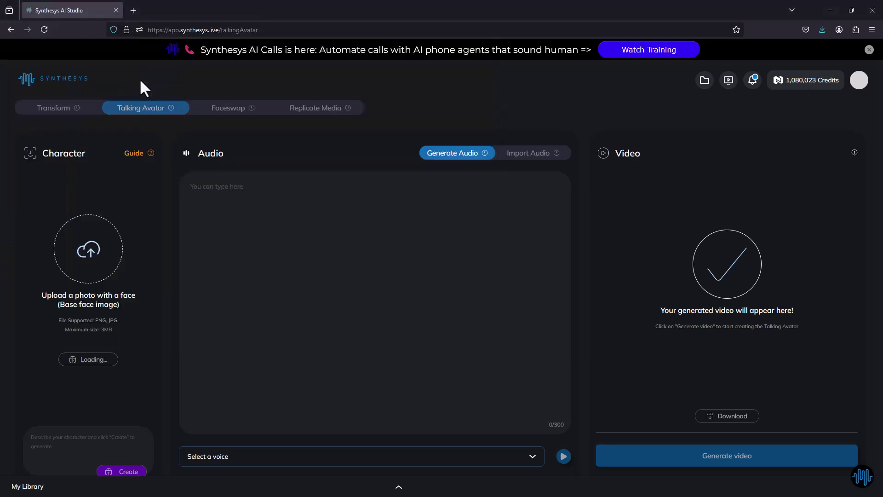
Step: Choose Antoni as the voice for the avatar's generated audio
click(339, 457)
click(324, 375)
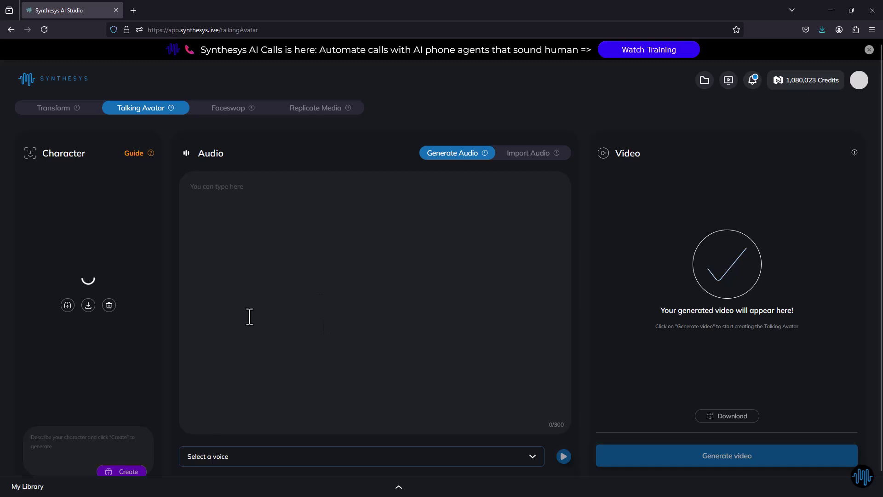
click(266, 465)
click(206, 413)
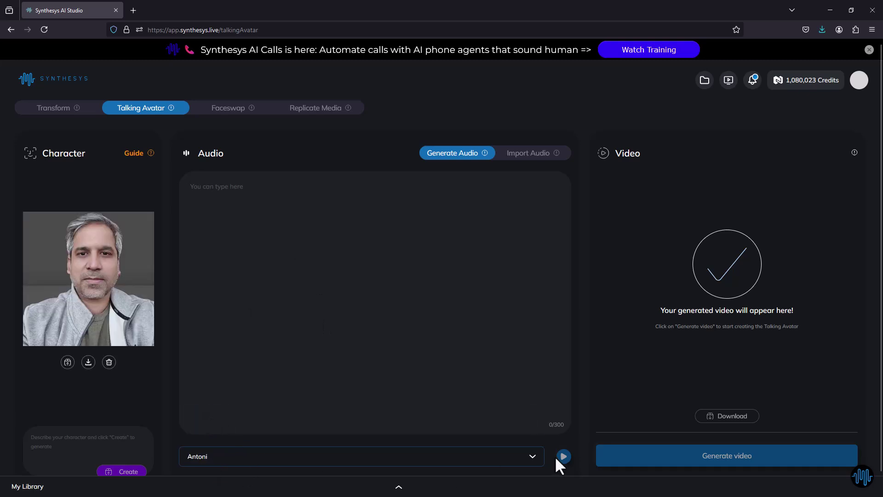
Step: Enter the script "Hey there! Good to see you. Do you want a cookie?", generate its audio and listen to it
click(331, 224)
text(Hey there! Good to see you. Do you want a cookie?)
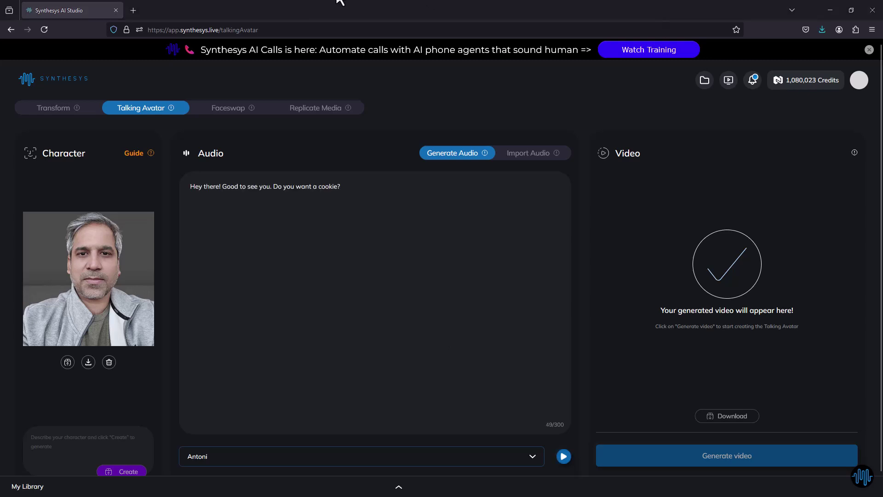
click(565, 457)
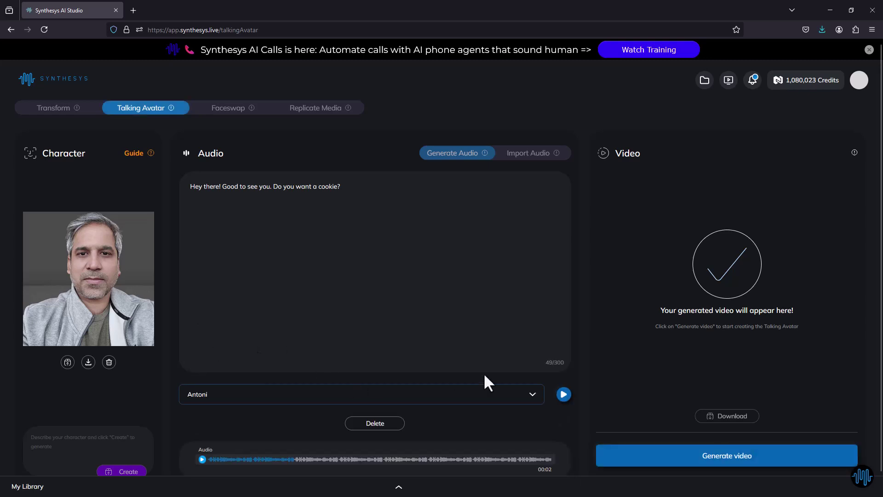
click(564, 394)
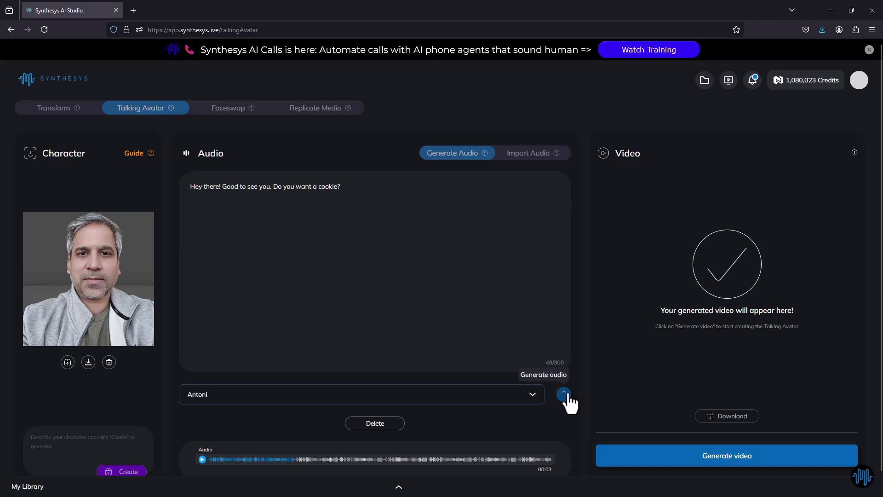
click(203, 458)
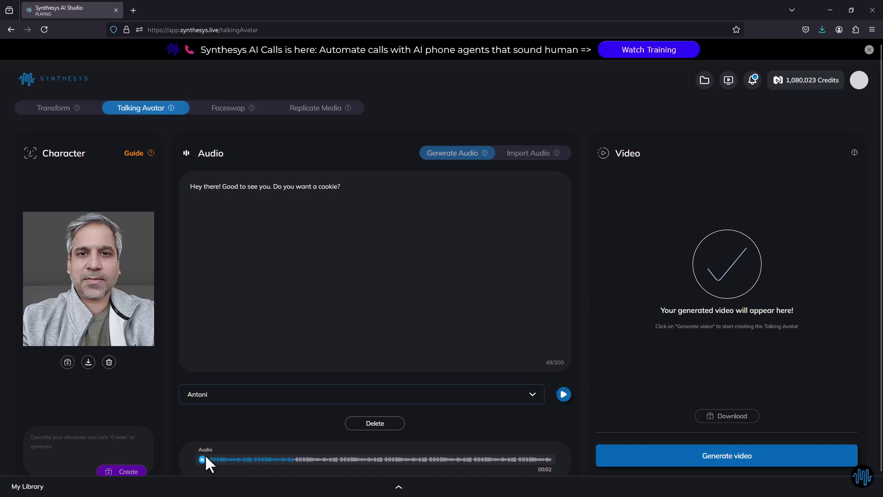
click(203, 459)
Step: Generate the talking avatar video, expand My Library and play the finished clip
click(701, 456)
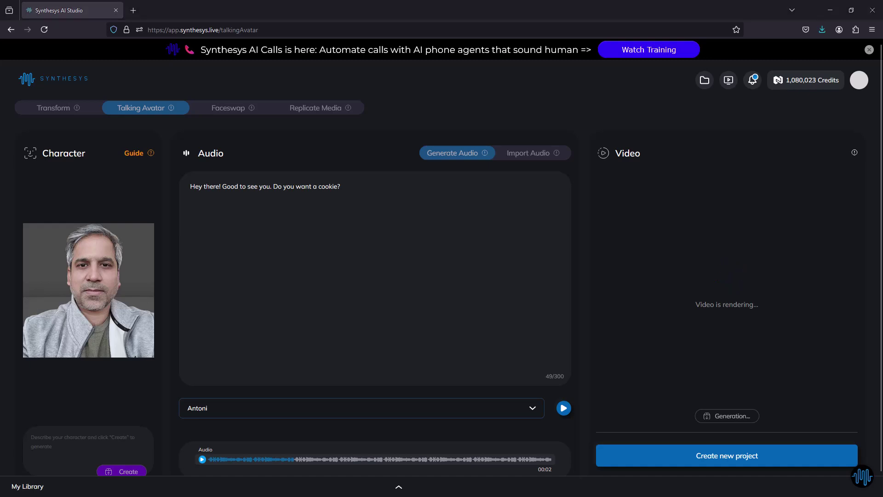
click(398, 488)
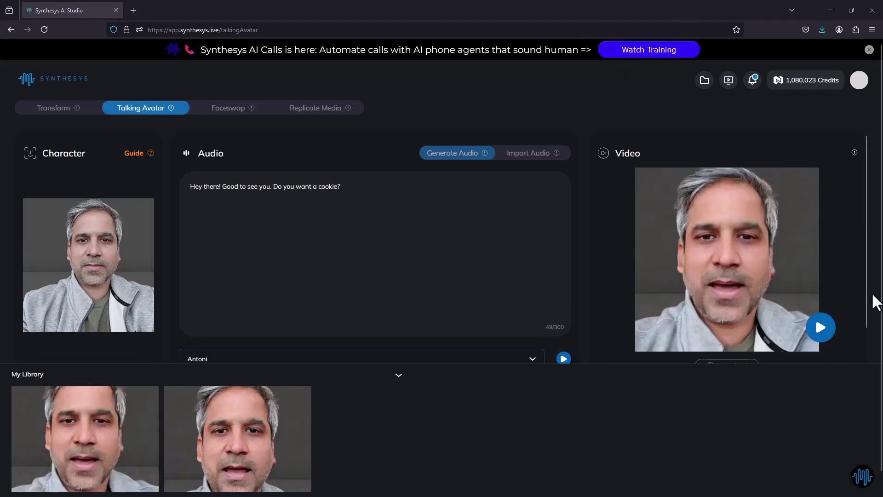
click(821, 327)
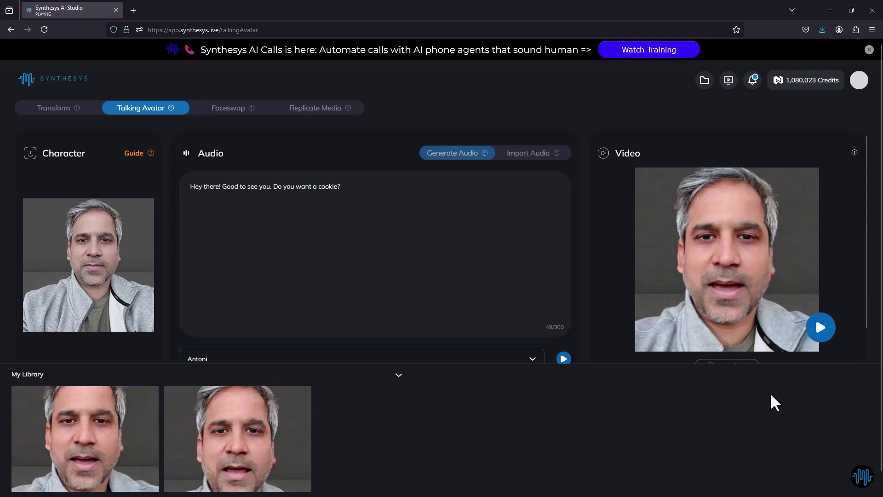
click(819, 327)
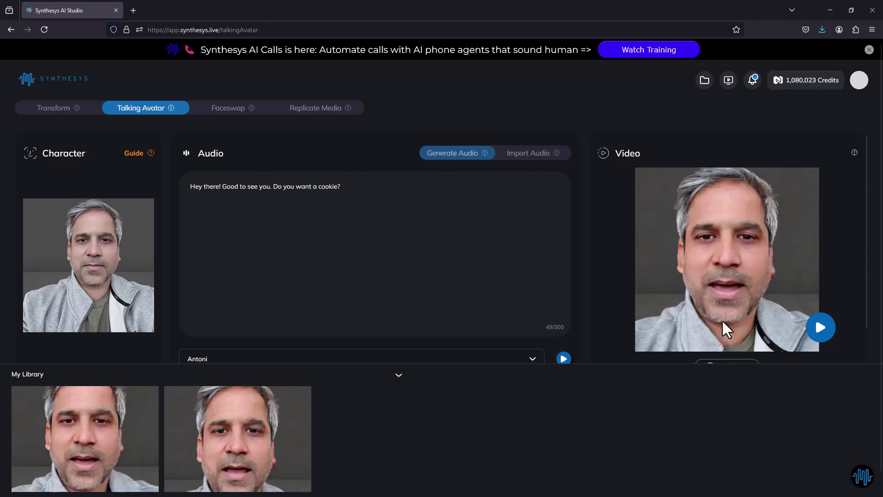
Step: Switch to Faceswap mode and upload the man's portrait PNG as the face and the green-screen clip as the target video
click(246, 110)
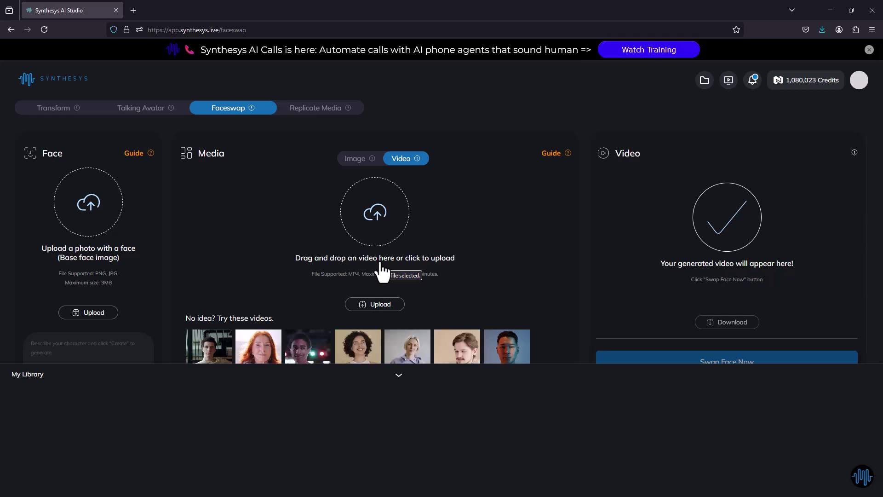
click(90, 205)
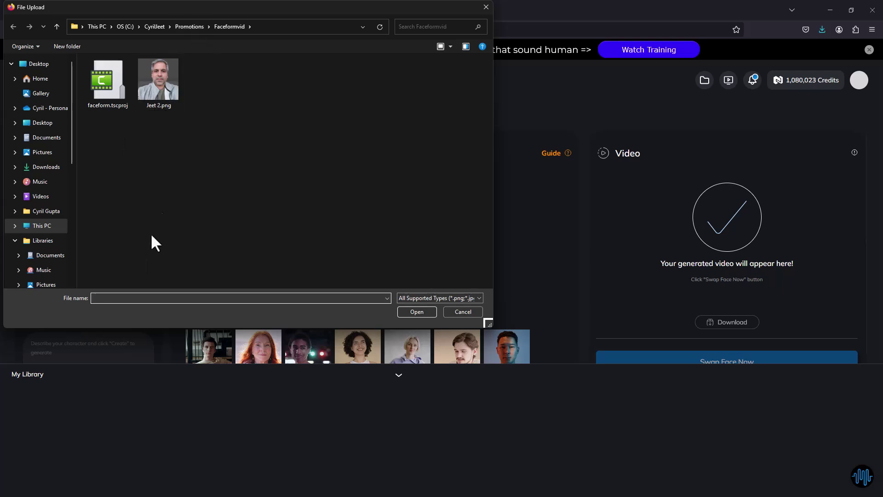
double_click(157, 95)
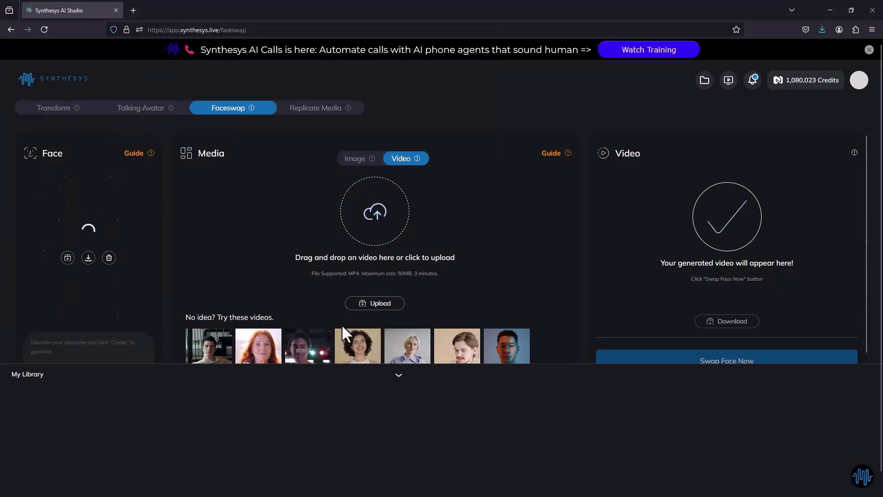
click(373, 303)
double_click(156, 91)
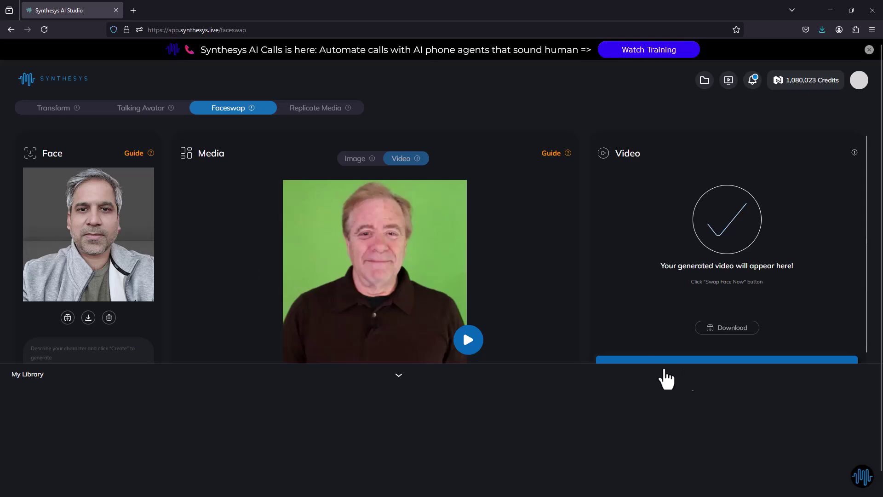
Step: Collapse My Library and start swapping the portrait's face onto the green-screen video
scroll(689, 361, down, 1)
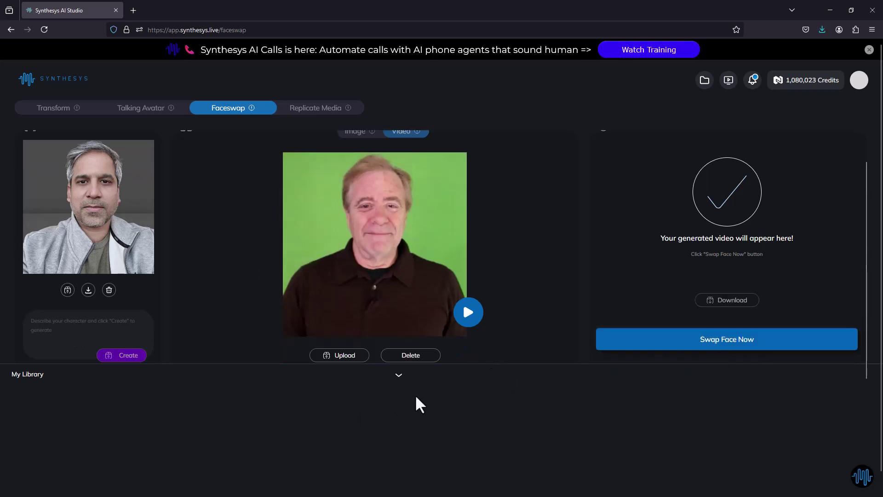
click(399, 376)
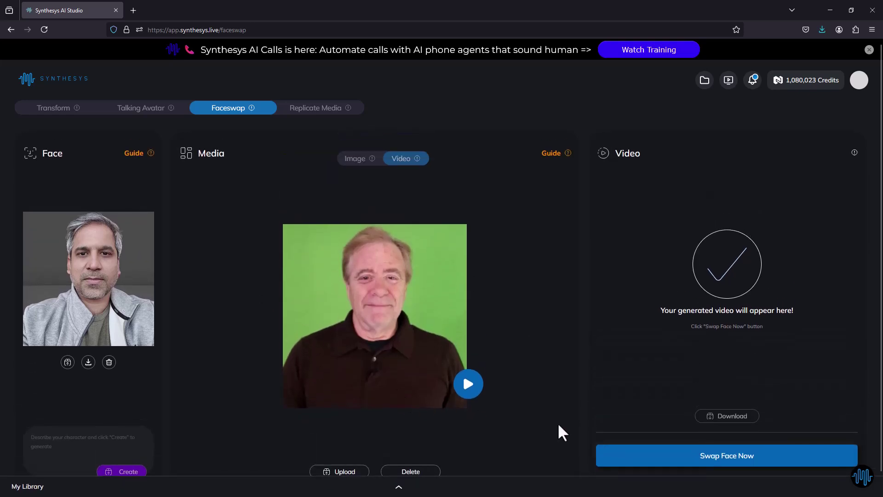
click(724, 457)
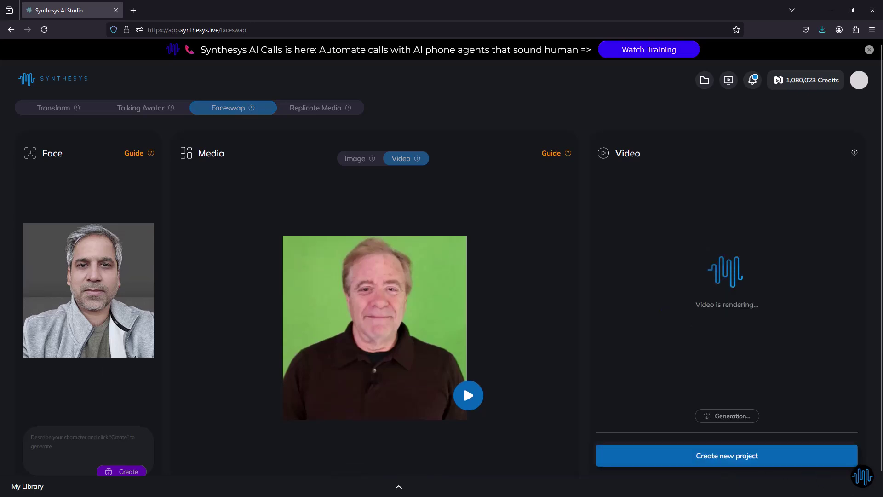
Step: Check the face swap project's rendering progress in My Library
click(399, 486)
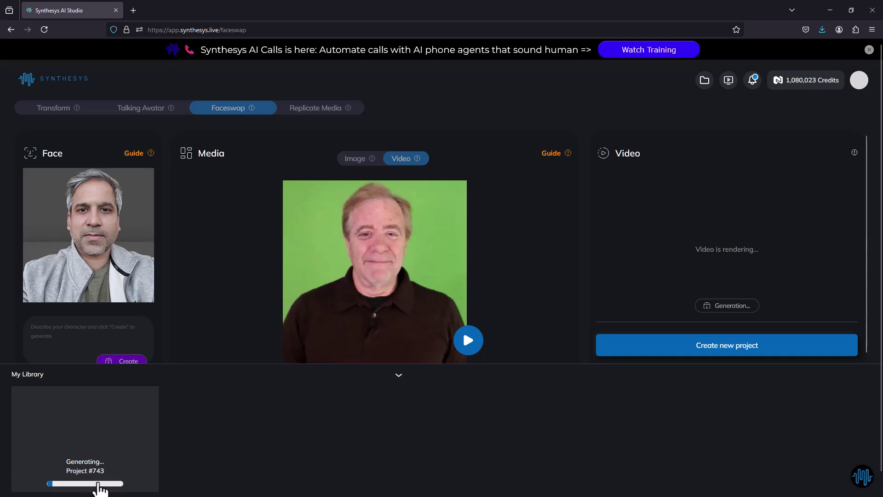
click(396, 375)
click(398, 487)
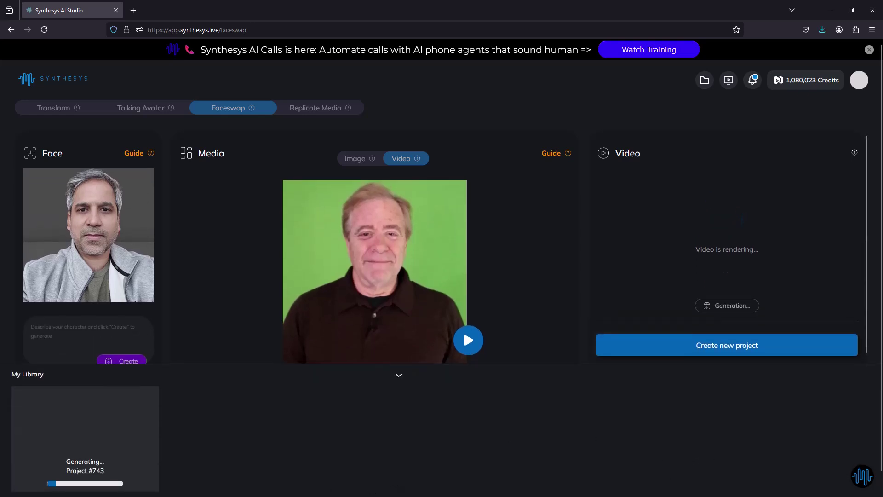